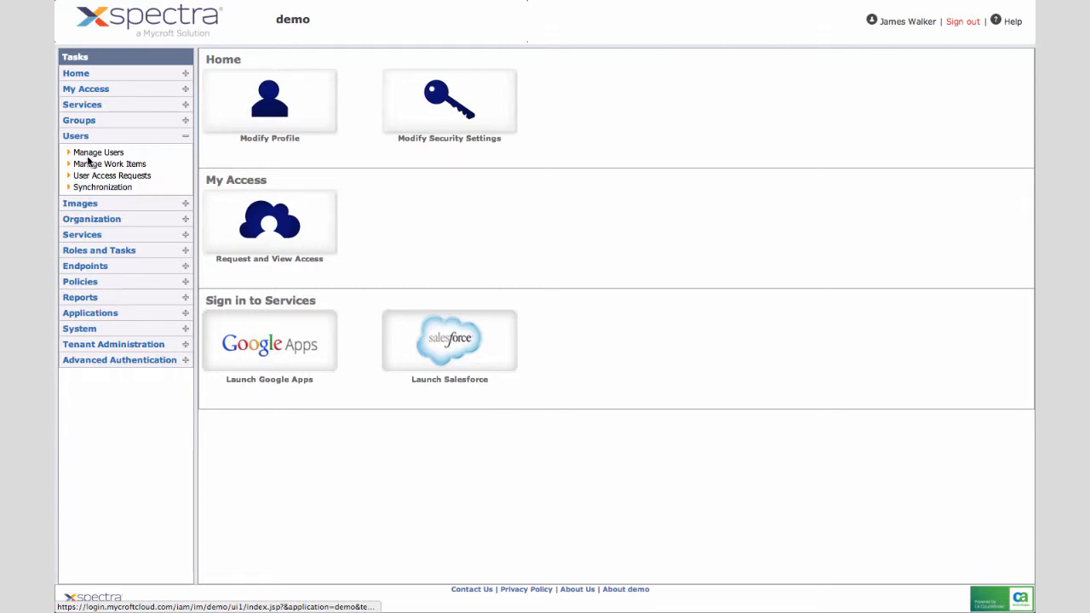
Open Create User from the expanded Manage Users tasks
{"action": "left_click", "coordinate": [100, 152]}
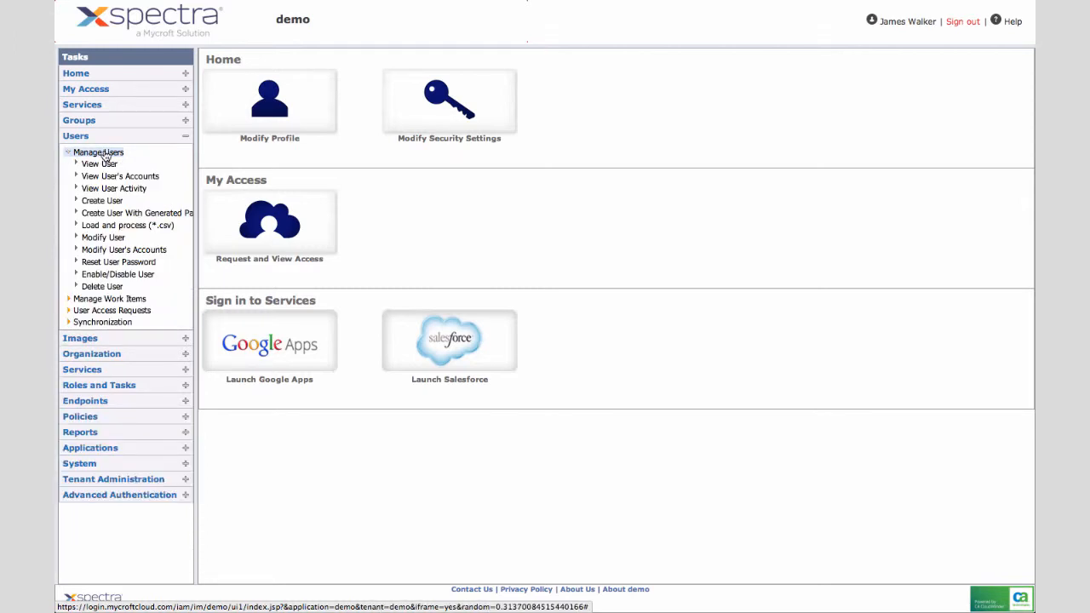
{"action": "left_click", "coordinate": [105, 203]}
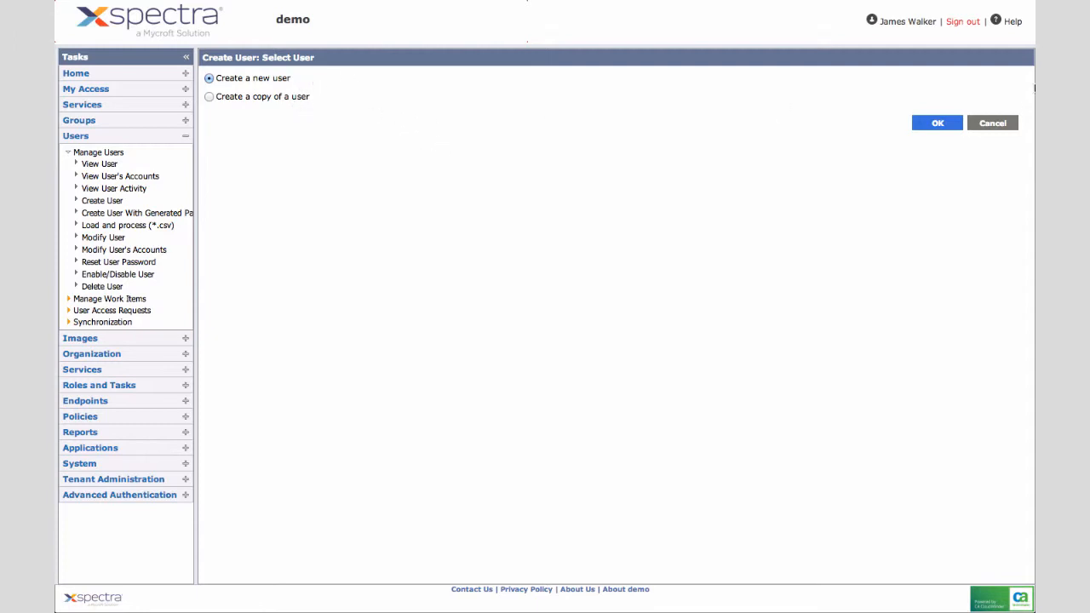
Confirm creating a brand-new user and move down the Create User profile form
{"action": "left_click", "coordinate": [936, 125]}
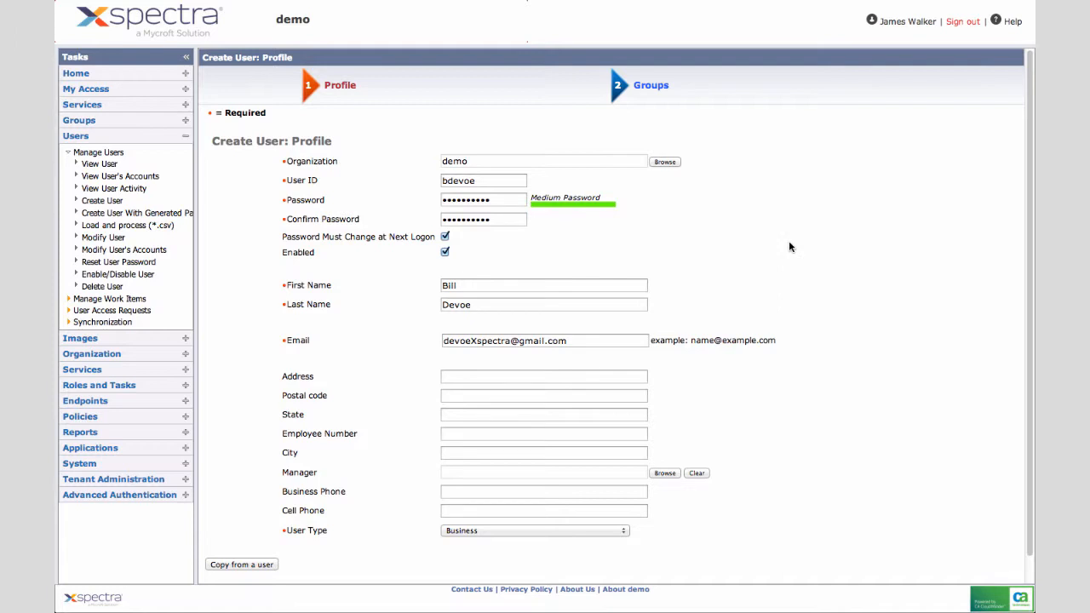
{"action": "scroll", "coordinate": [835, 252], "scroll_direction": "down", "scroll_amount": 1}
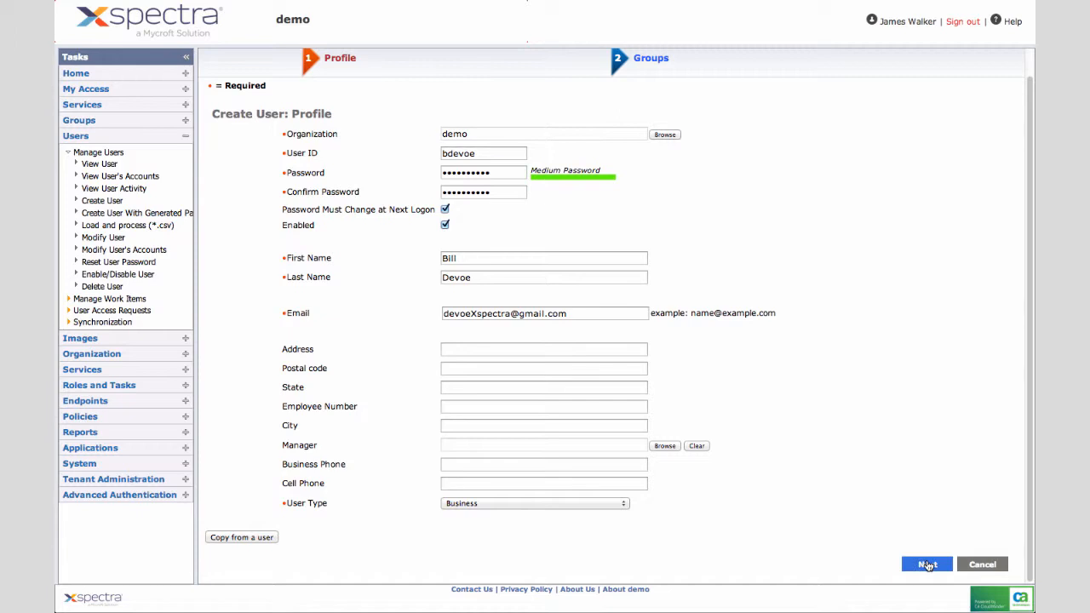
Skip the Groups step, finish the new user, and dismiss the confirmation
{"action": "left_click", "coordinate": [927, 564]}
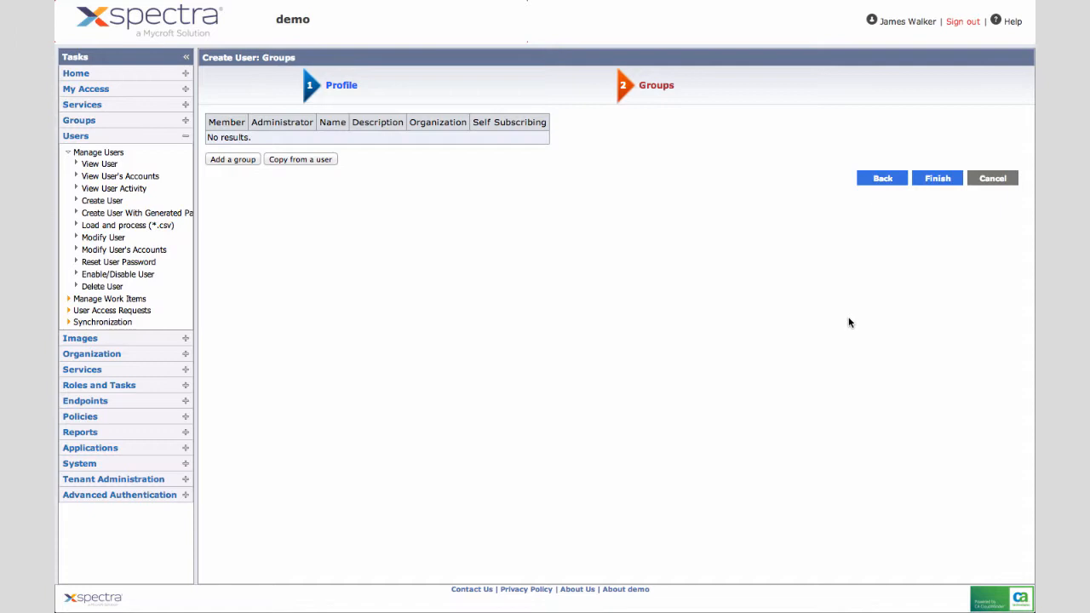
{"action": "left_click", "coordinate": [934, 179]}
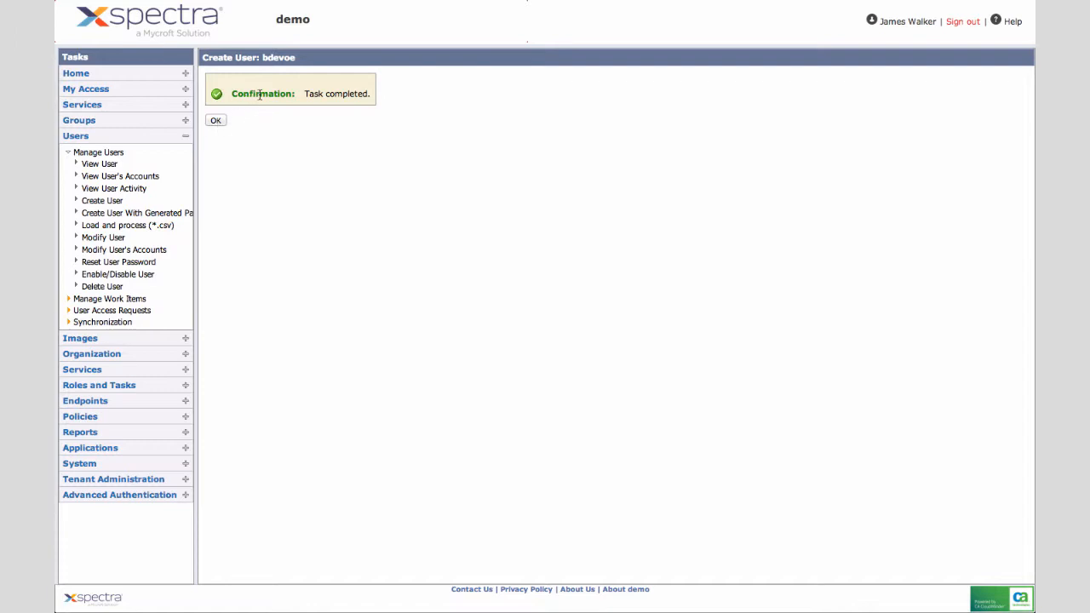
{"action": "left_click", "coordinate": [214, 120]}
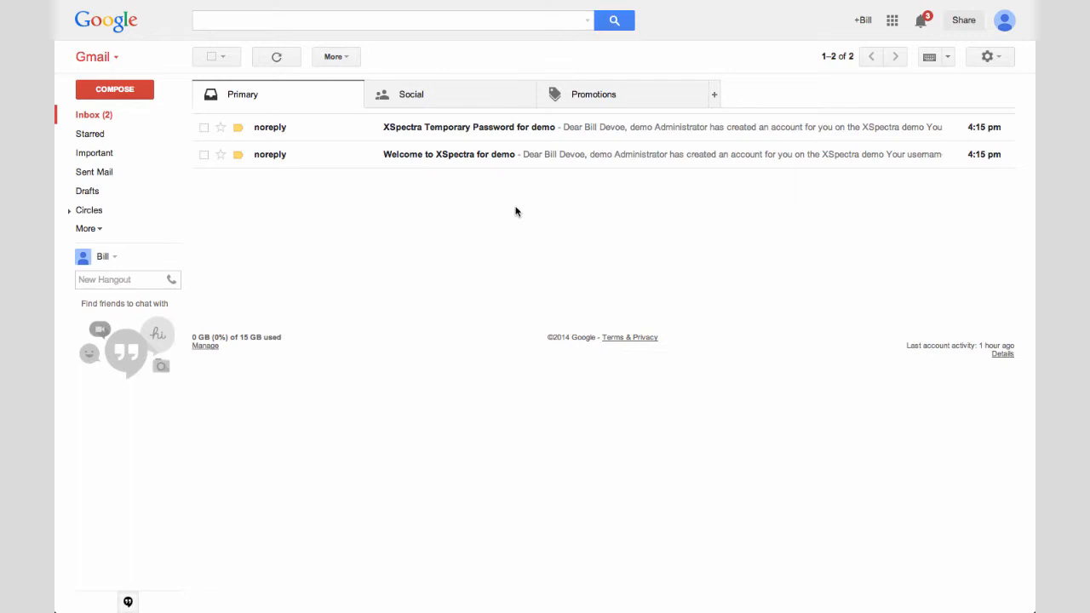
Read the Welcome to XSpectra email, then copy the password from the temporary-password email
{"action": "left_click", "coordinate": [463, 158]}
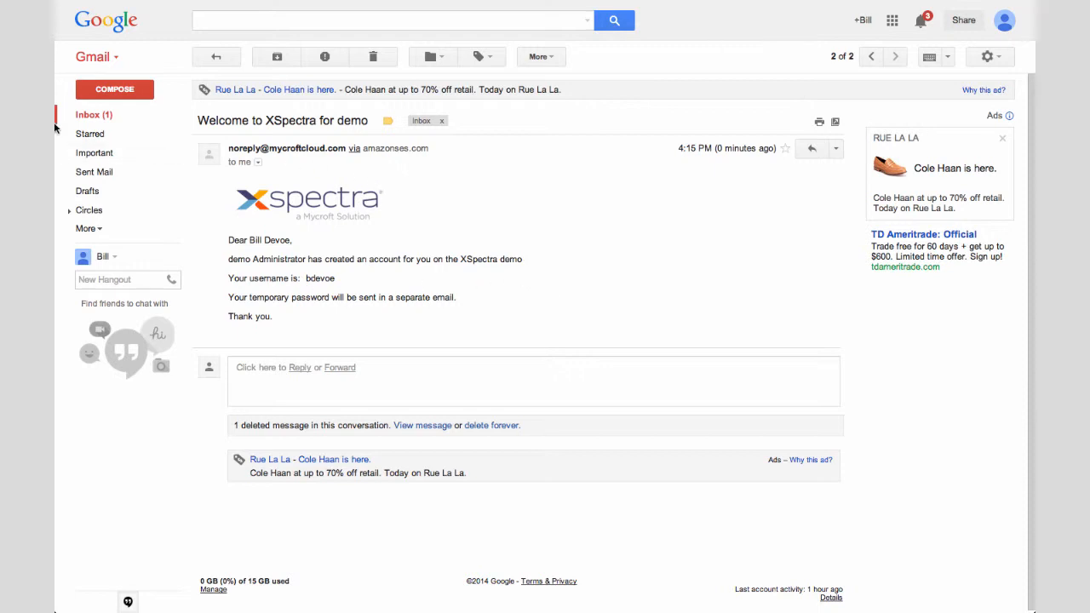
{"action": "left_click", "coordinate": [88, 116]}
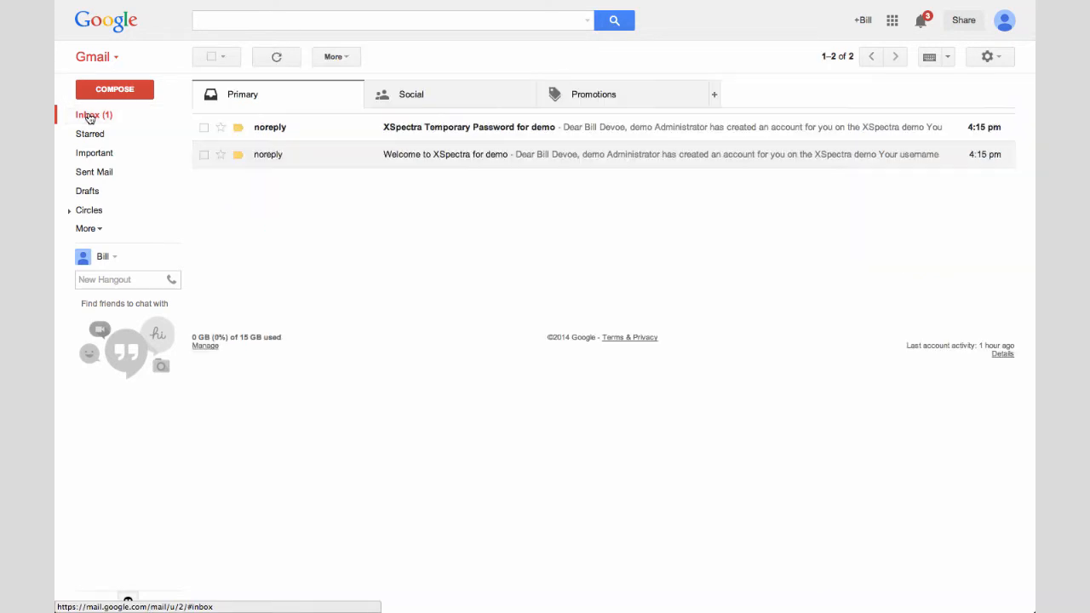
{"action": "left_click", "coordinate": [482, 127]}
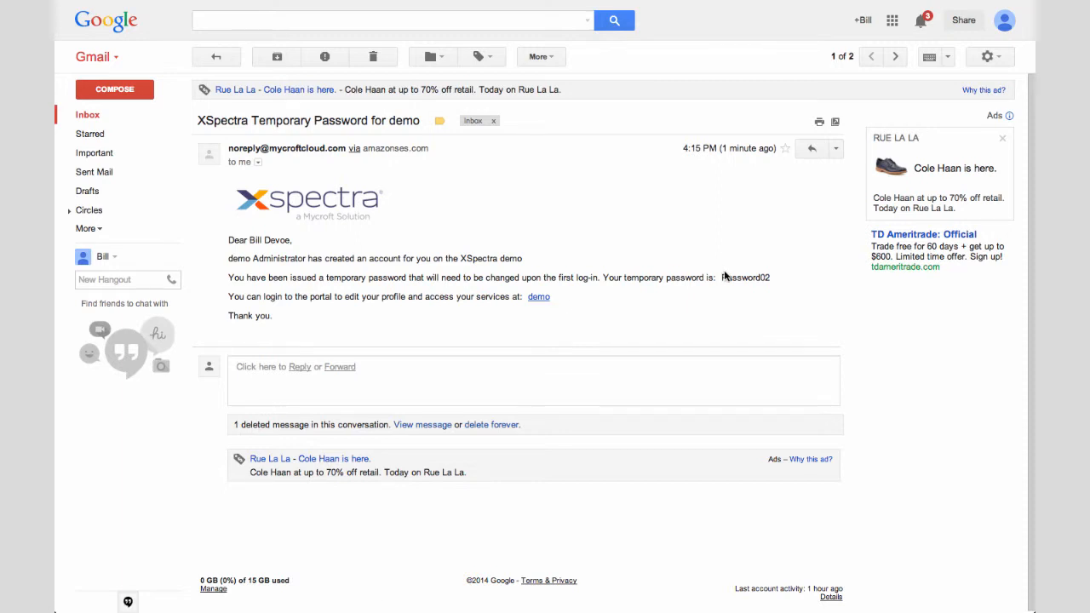
{"action": "left_click_drag", "start_coordinate": [720, 276], "coordinate": [770, 274]}
{"action": "right_click", "coordinate": [748, 276]}
{"action": "left_click", "coordinate": [766, 285]}
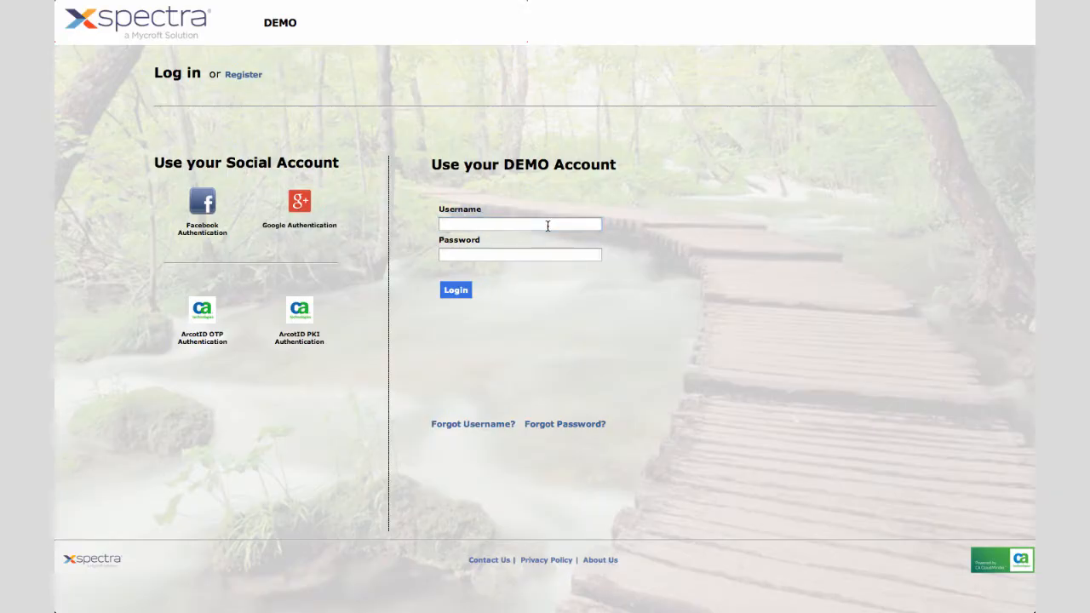
Log in with the new user's ID and the pasted temporary password
{"action": "left_click", "coordinate": [544, 223]}
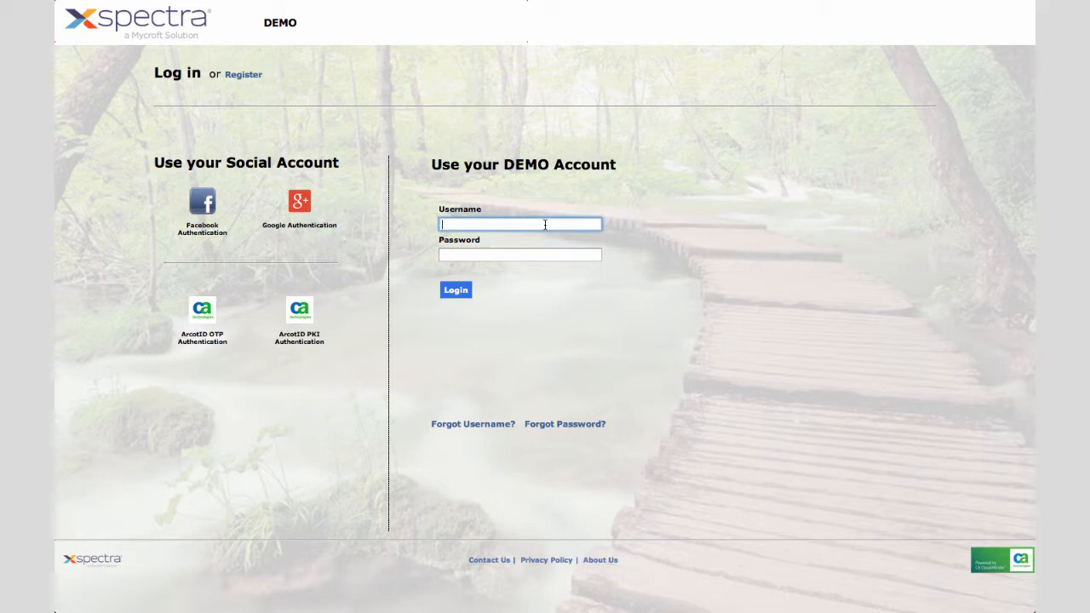
{"action": "key", "text": "Tab"}
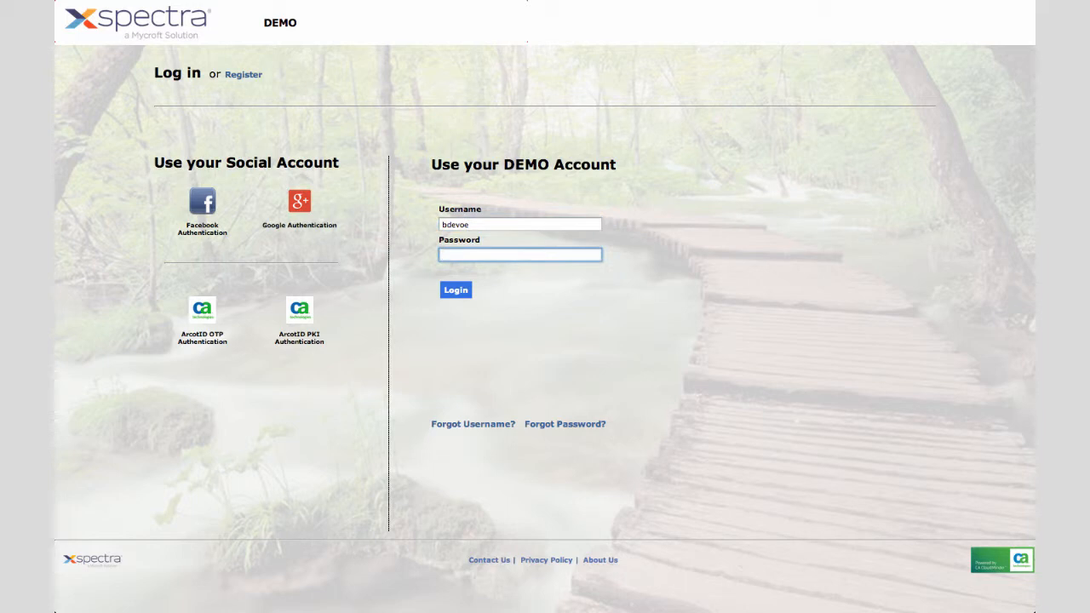
{"action": "key", "text": "super+v"}
{"action": "left_click", "coordinate": [458, 292]}
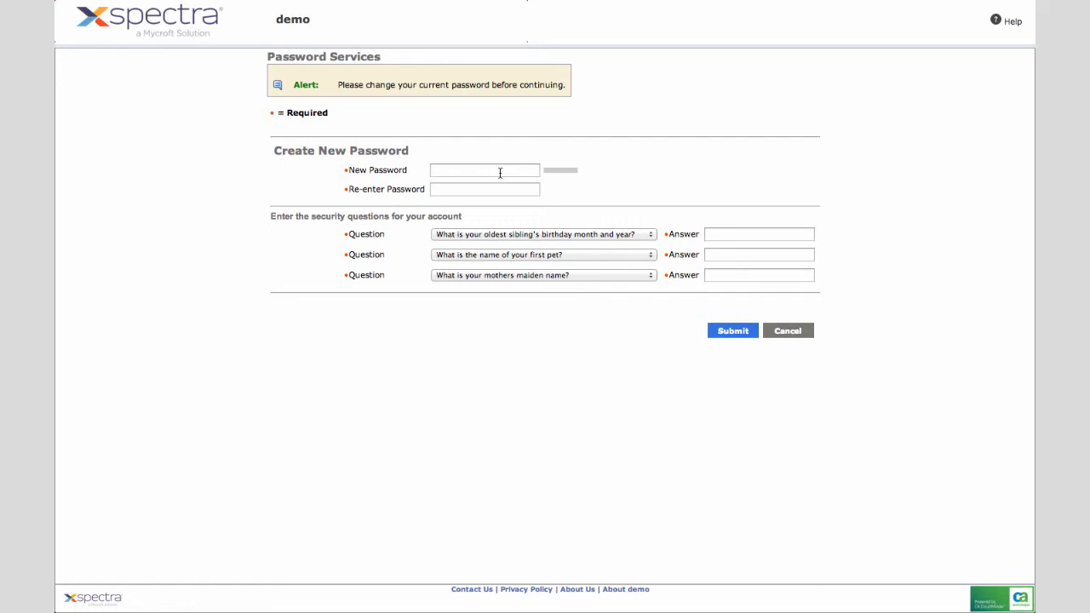
Enter the new password and pick 'What was your first phone number?' as question one
{"action": "type", "text": "••••••••••"}
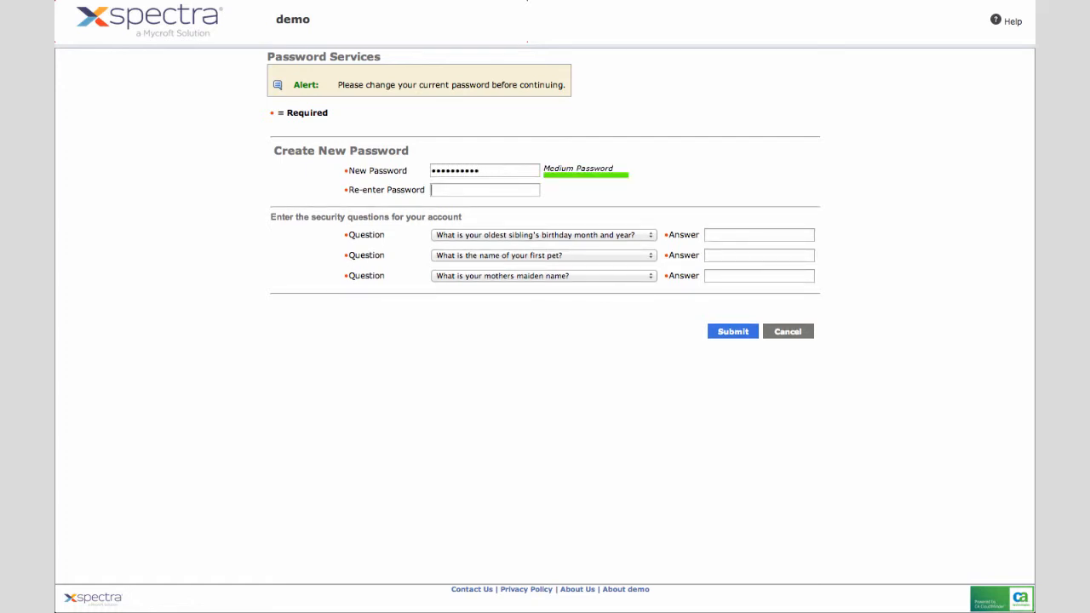
{"action": "type", "text": "••••••••••"}
{"action": "left_click", "coordinate": [652, 235]}
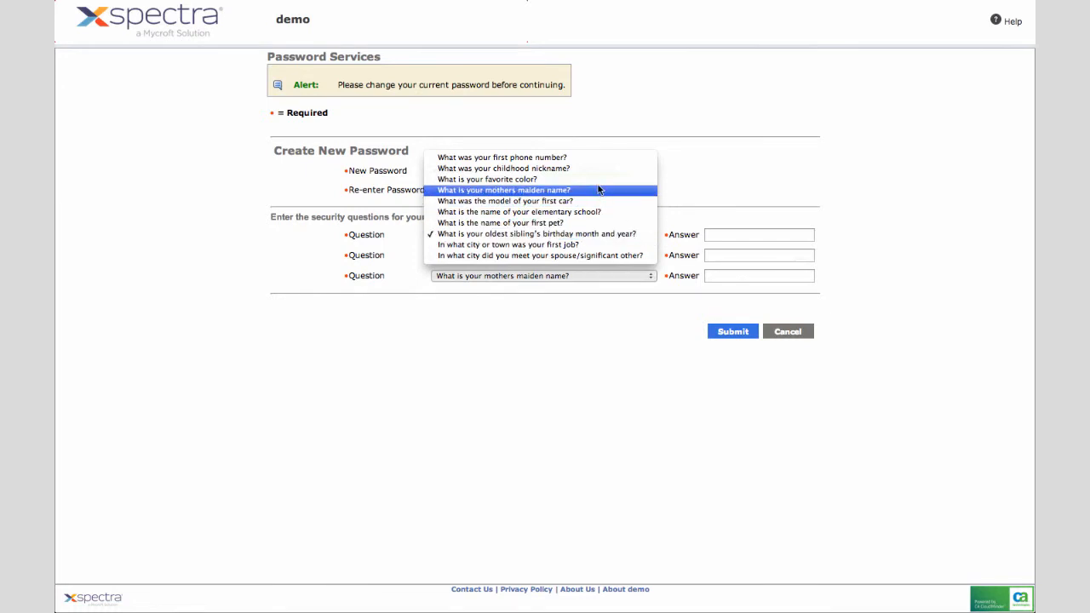
{"action": "left_click", "coordinate": [540, 159]}
Fill in answers to all three security questions, submit, and acknowledge the success message
{"action": "left_click", "coordinate": [730, 236]}
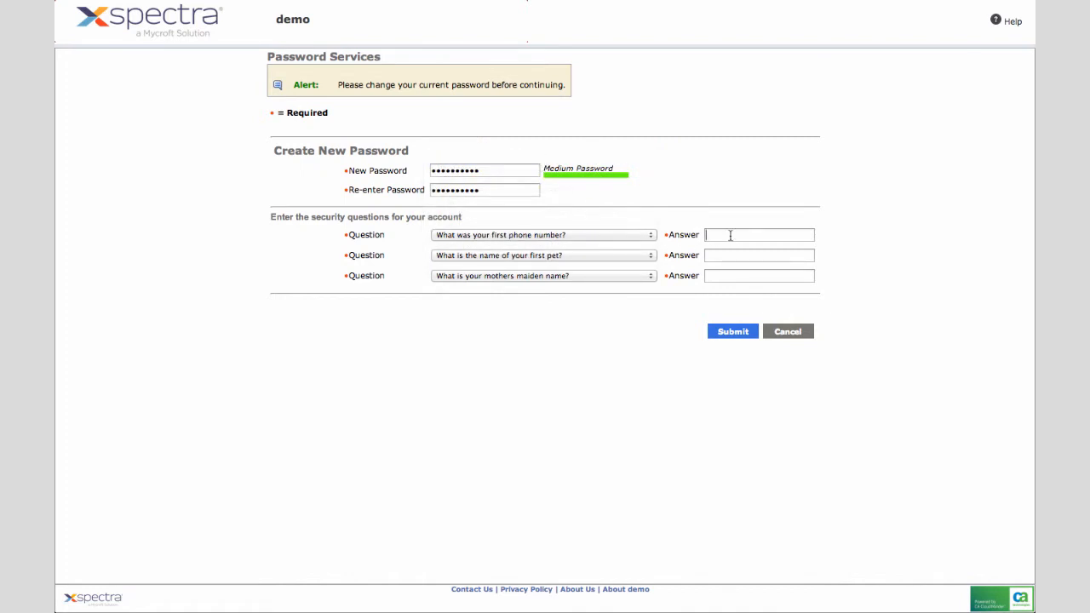
{"action": "type", "text": "phone1"}
{"action": "key", "text": "Tab"}
{"action": "type", "text": "pet1"}
{"action": "key", "text": "Tab"}
{"action": "type", "text": "maiden1"}
{"action": "left_click", "coordinate": [682, 307]}
{"action": "left_click", "coordinate": [728, 336]}
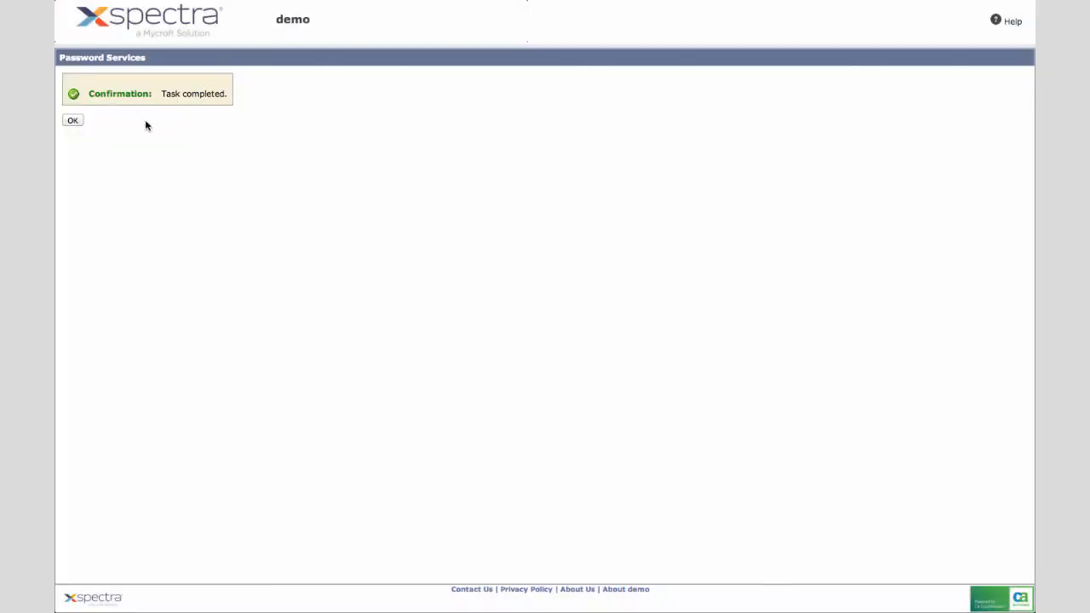
{"action": "left_click", "coordinate": [72, 120]}
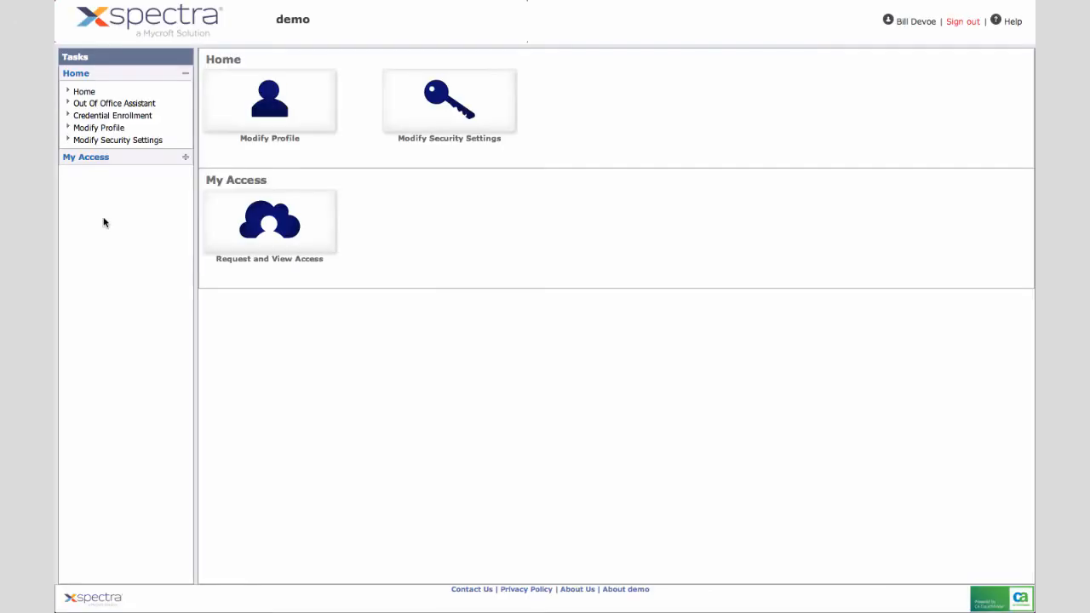